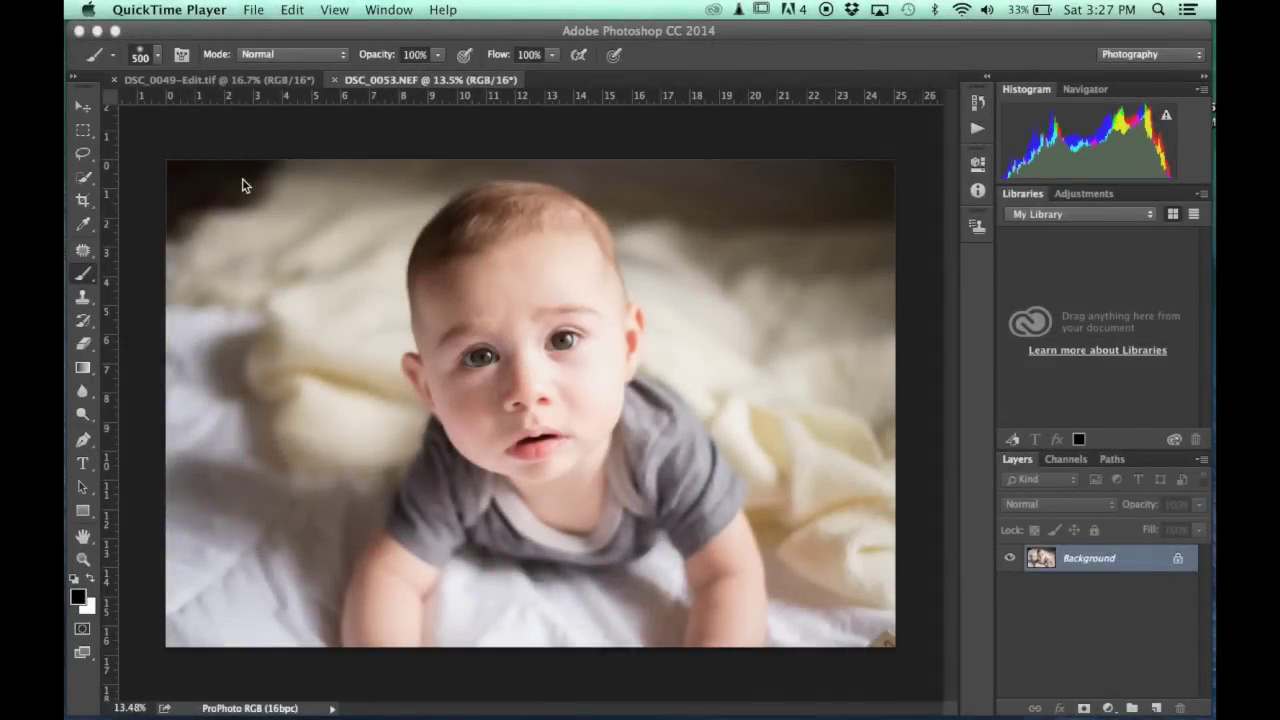
Zoom in on the flaky forehead specks and select the Background layer
{"action": "scroll", "coordinate": [395, 299], "scroll_direction": "up", "scroll_amount": 5}
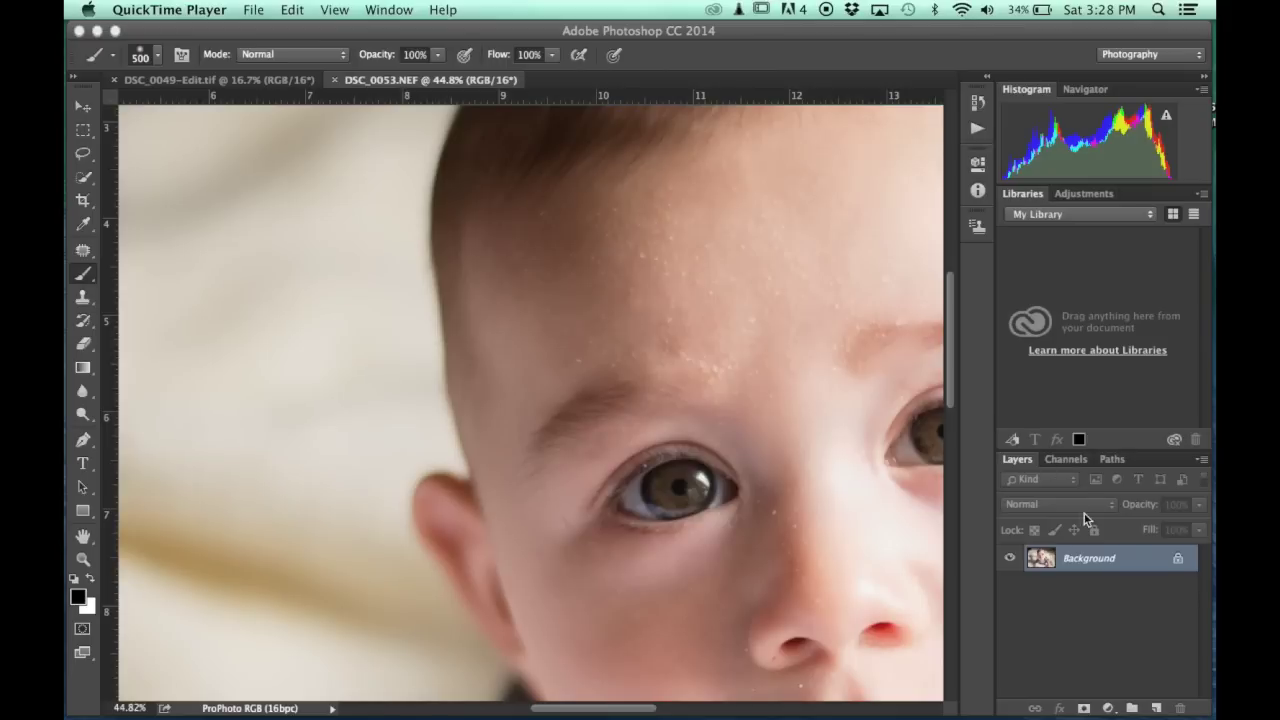
{"action": "left_click", "coordinate": [1087, 562]}
Duplicate the photo to Layer 1 and open Dust & Scratches, previewing plain forehead skin
{"action": "key", "text": "super+j"}
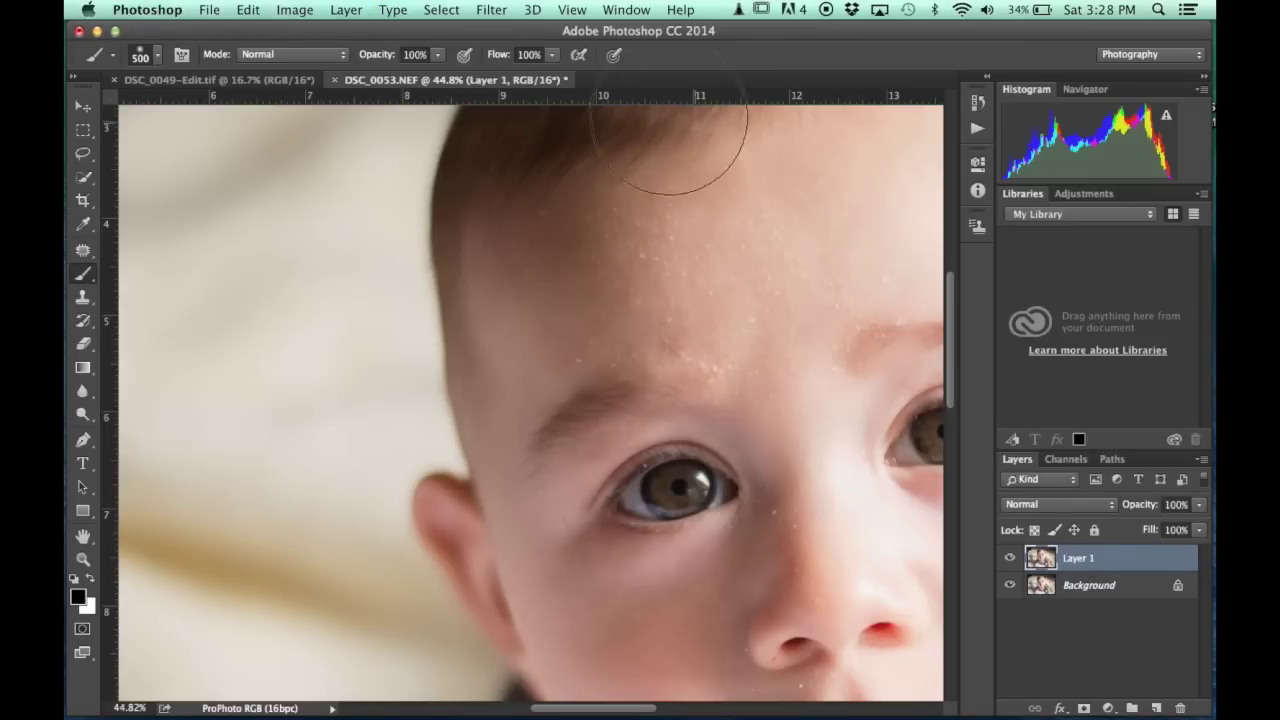
{"action": "left_click", "coordinate": [491, 11]}
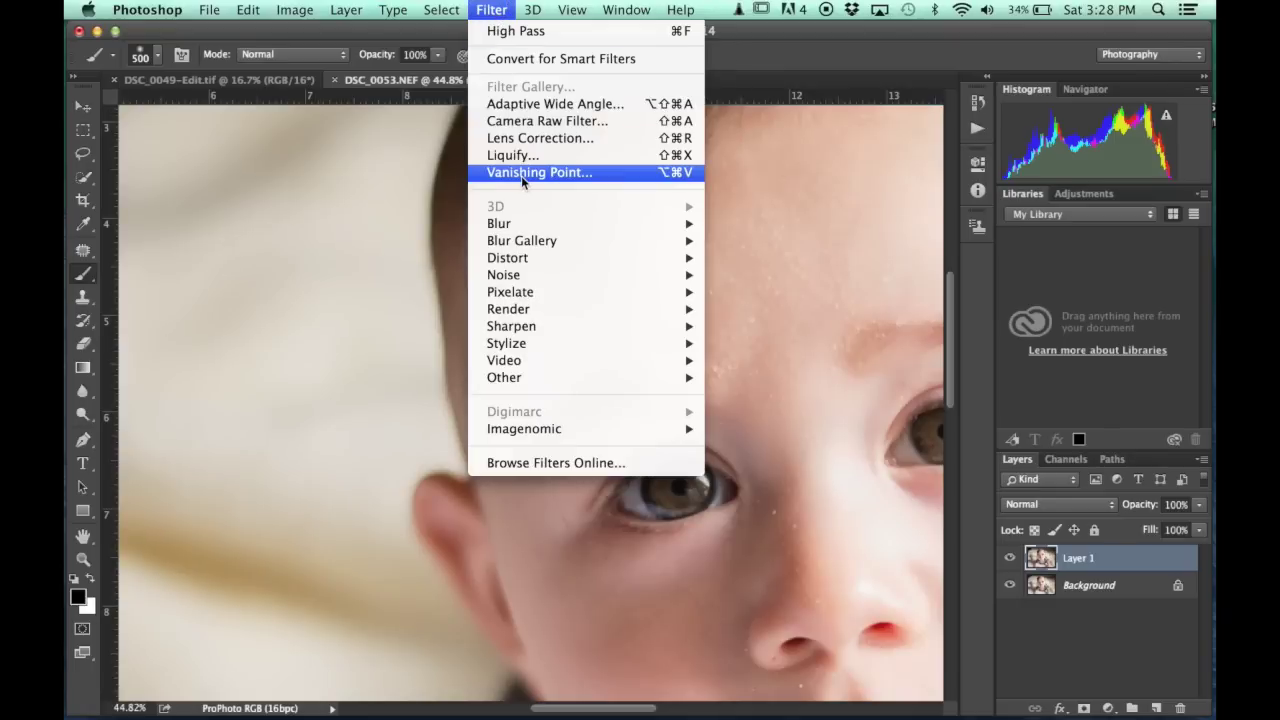
{"action": "mouse_move", "coordinate": [530, 276]}
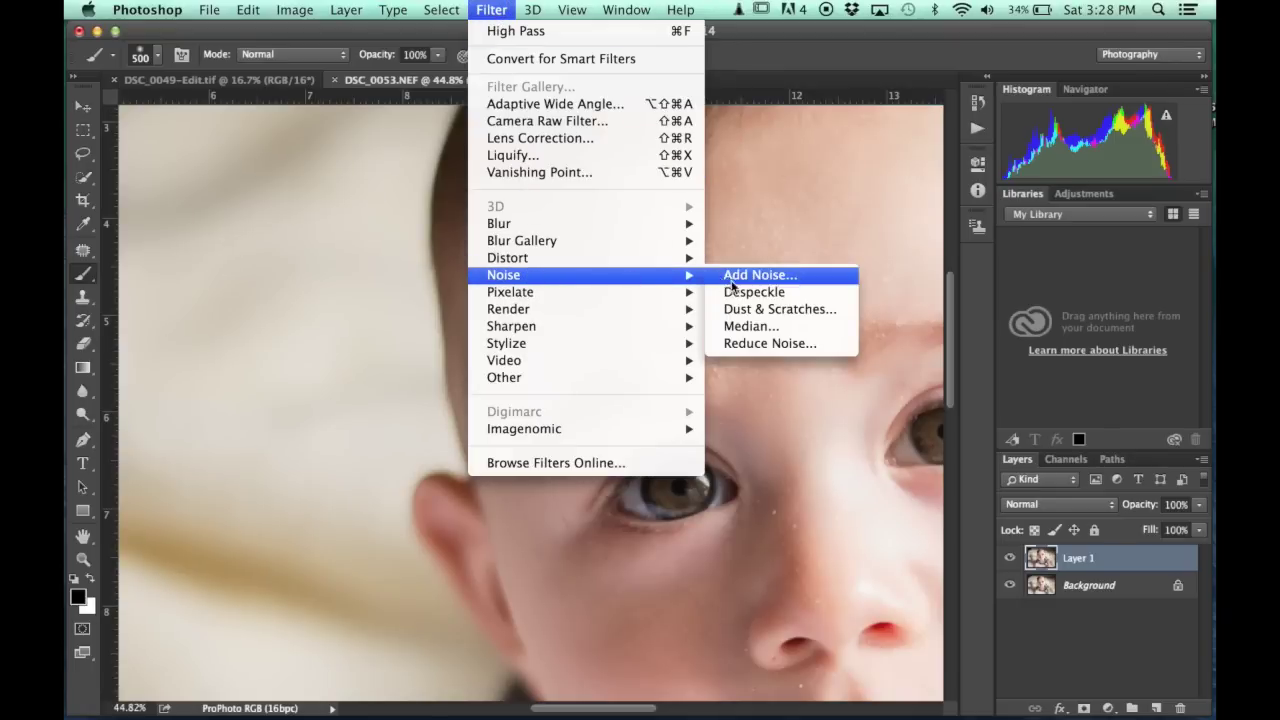
{"action": "left_click", "coordinate": [750, 309]}
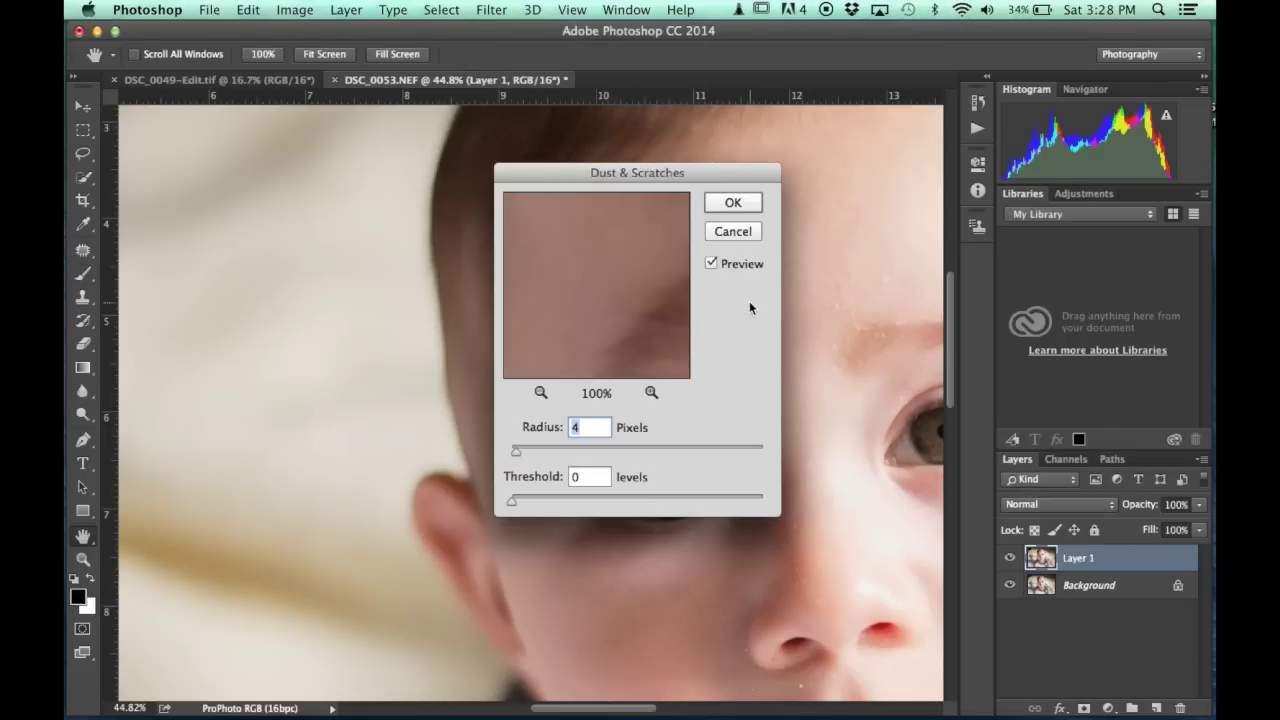
{"action": "left_click", "coordinate": [604, 300]}
{"action": "left_click_drag", "start_coordinate": [604, 300], "coordinate": [652, 363]}
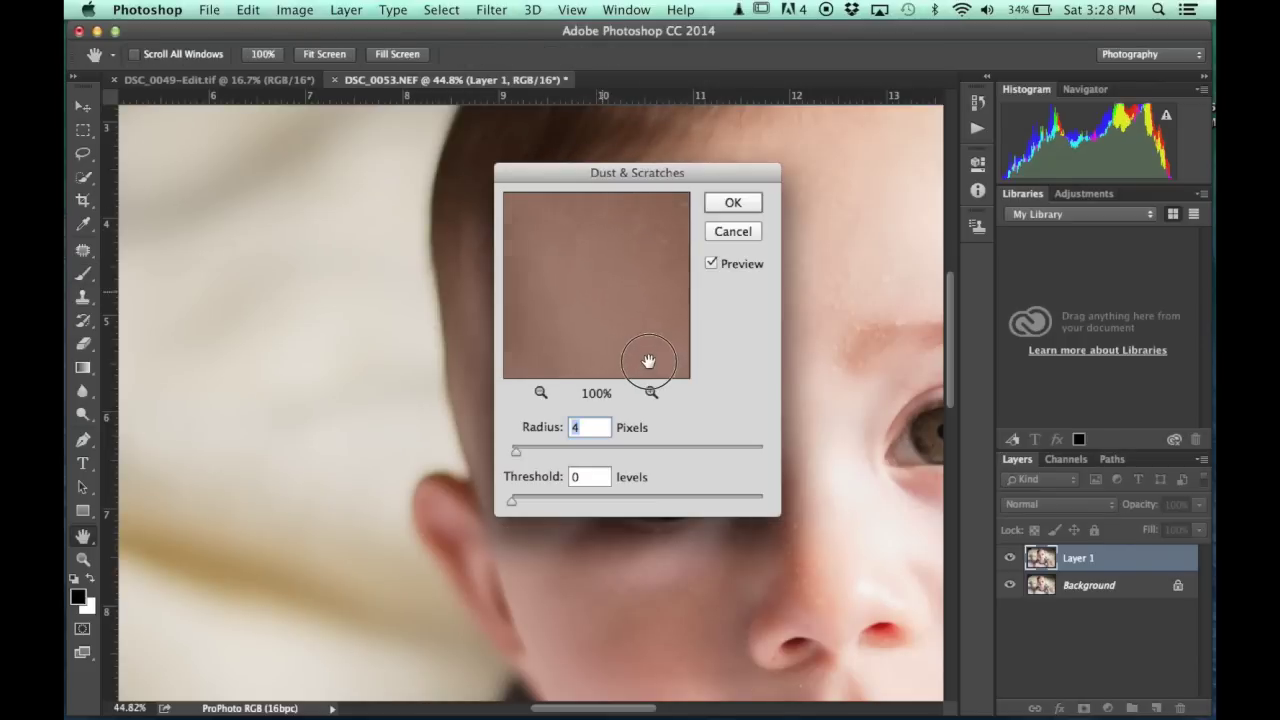
Tune the Dust & Scratches radius to 8 pixels while checking specks in the preview
{"action": "left_click_drag", "start_coordinate": [516, 456], "coordinate": [505, 452]}
{"action": "left_click", "coordinate": [563, 329]}
{"action": "left_click_drag", "start_coordinate": [578, 318], "coordinate": [538, 302]}
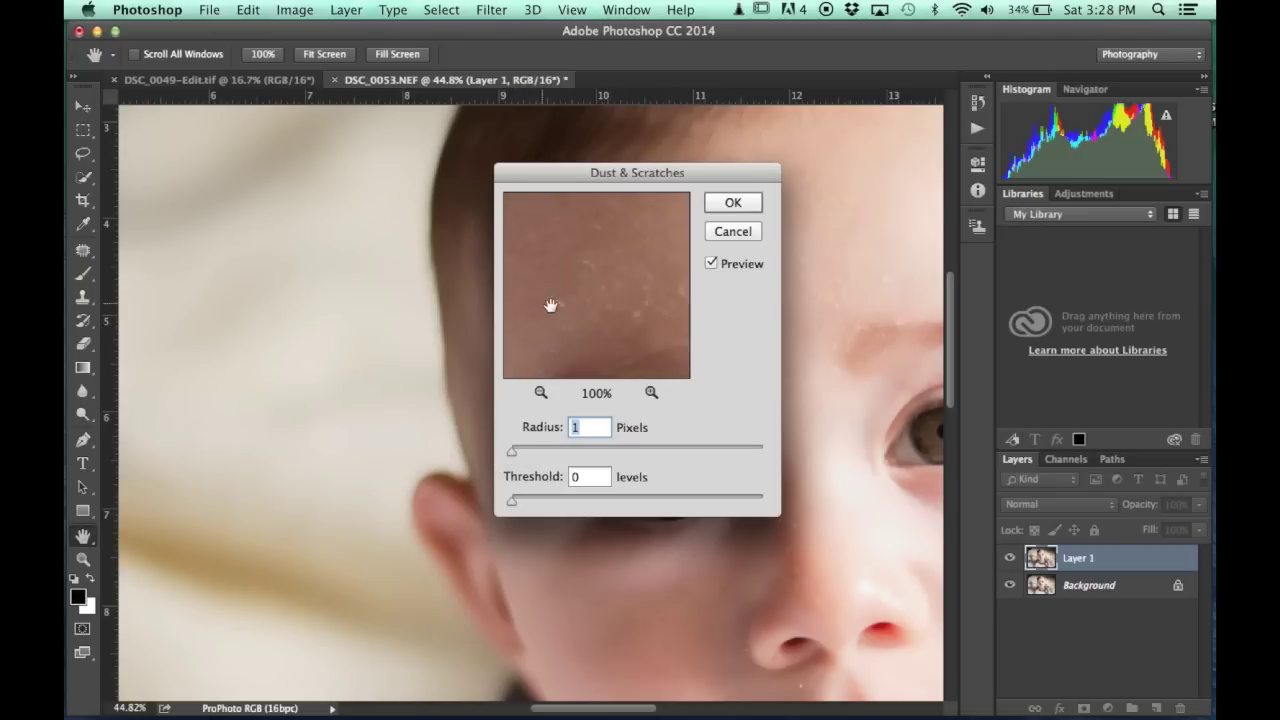
{"action": "left_click_drag", "start_coordinate": [623, 317], "coordinate": [580, 340]}
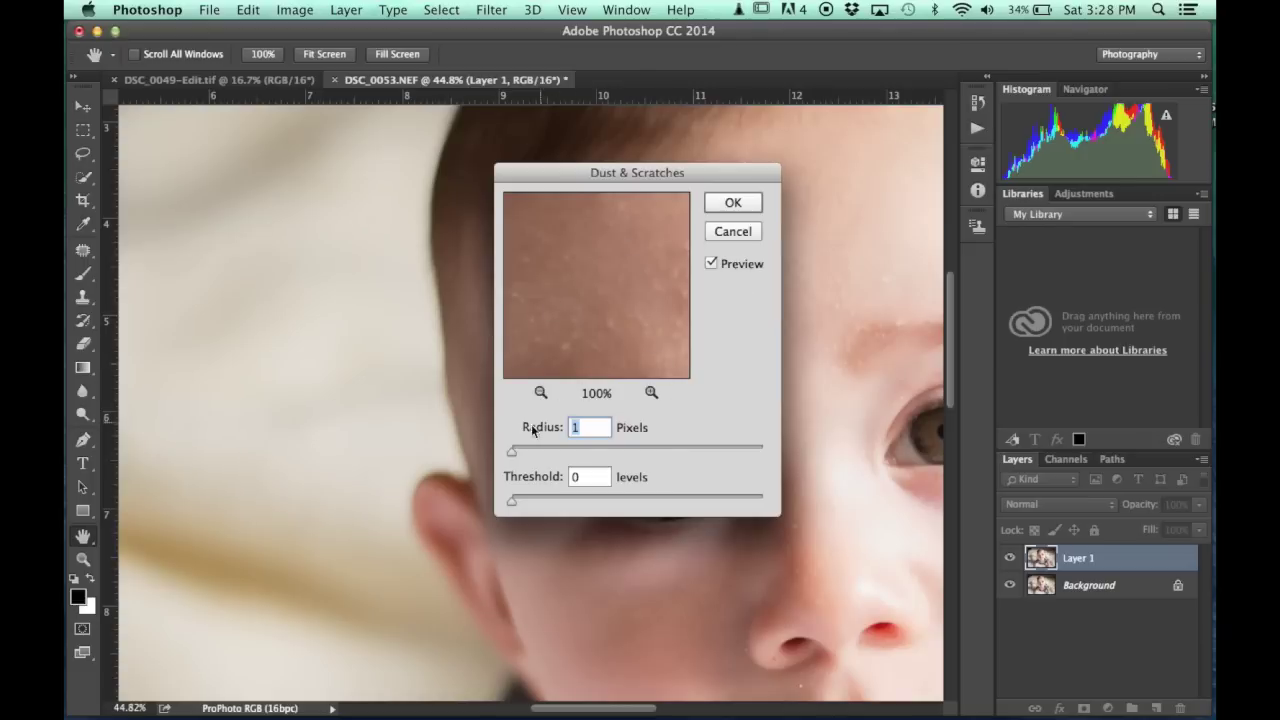
{"action": "left_click_drag", "start_coordinate": [512, 456], "coordinate": [521, 457]}
{"action": "left_click", "coordinate": [519, 456]}
{"action": "left_click", "coordinate": [521, 457]}
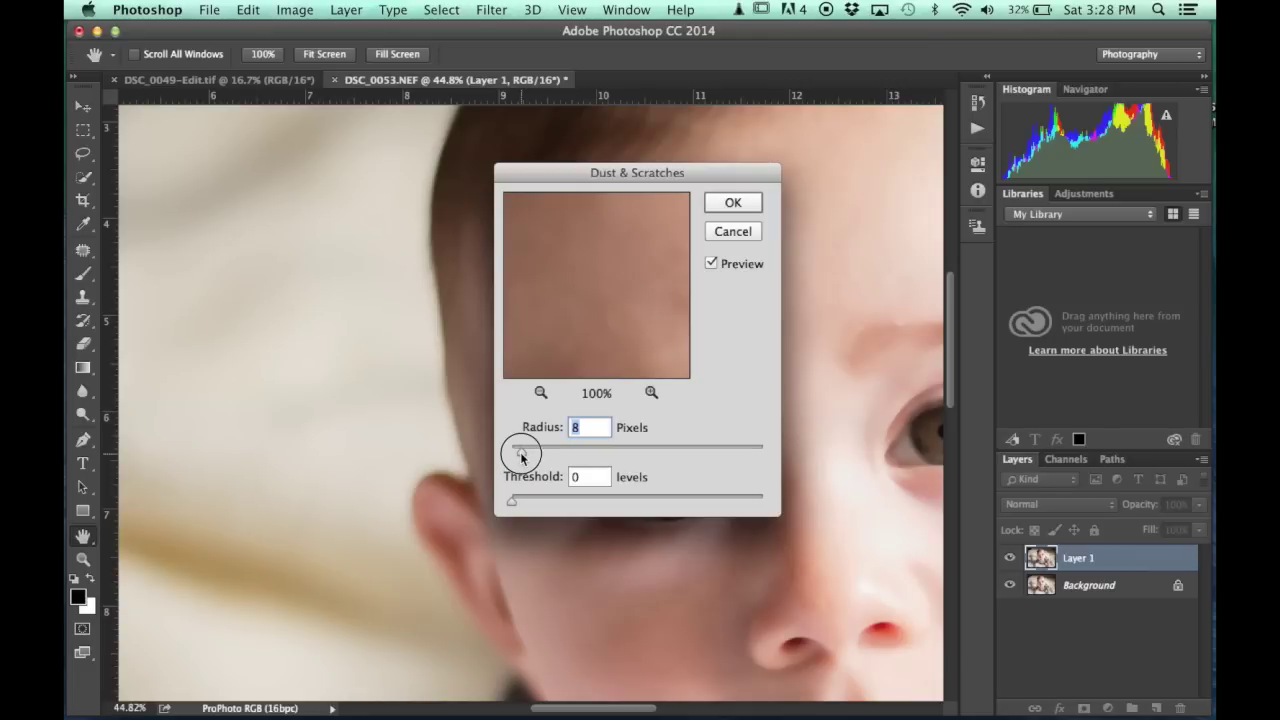
{"action": "left_click", "coordinate": [733, 203]}
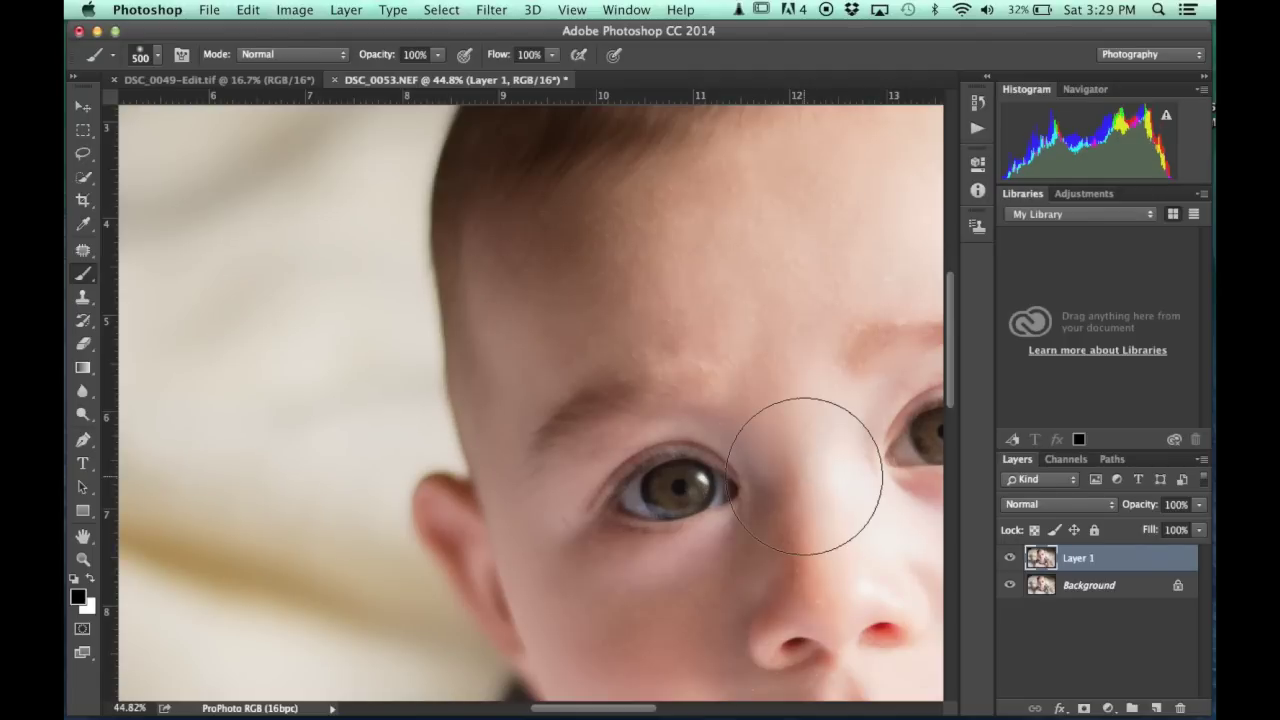
Zoom out and back in to inspect the smoothed skin across the photo
{"action": "scroll", "coordinate": [805, 476], "scroll_direction": "down", "scroll_amount": 5}
{"action": "scroll", "coordinate": [805, 476], "scroll_direction": "up", "scroll_amount": 3}
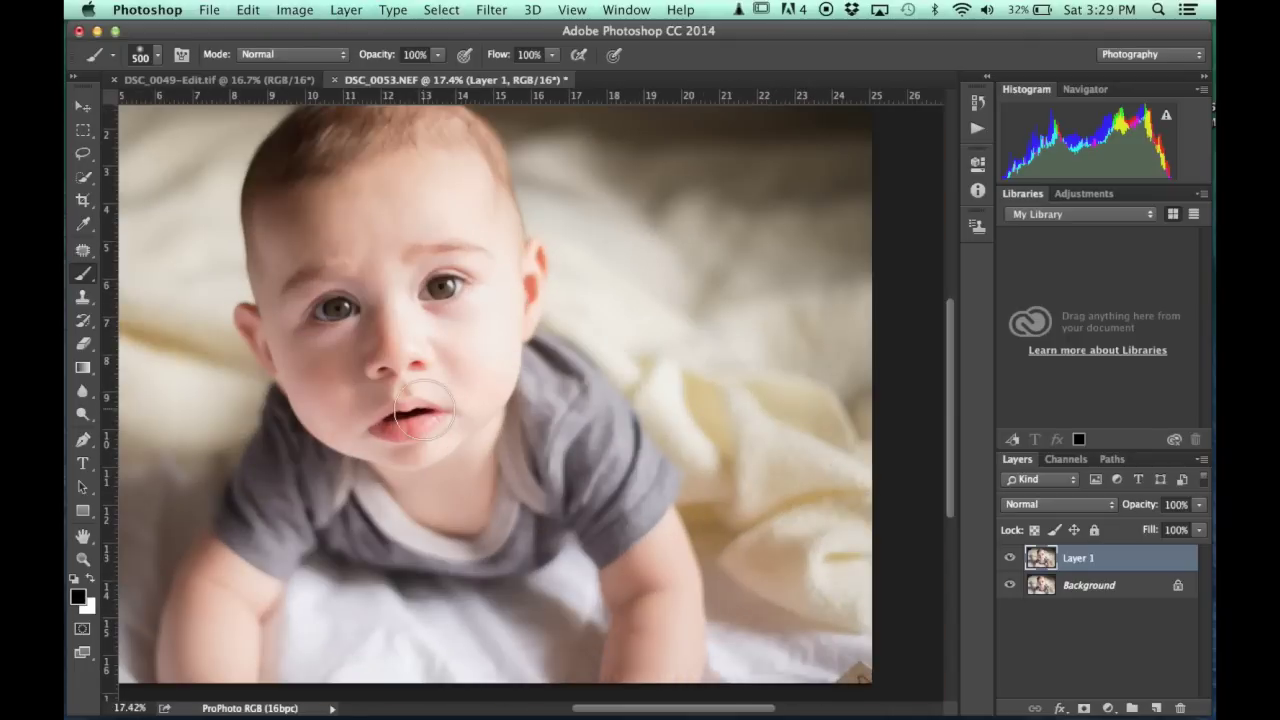
{"action": "scroll", "coordinate": [426, 406], "scroll_direction": "up", "scroll_amount": 3}
{"action": "scroll", "coordinate": [424, 410], "scroll_direction": "down", "scroll_amount": 3}
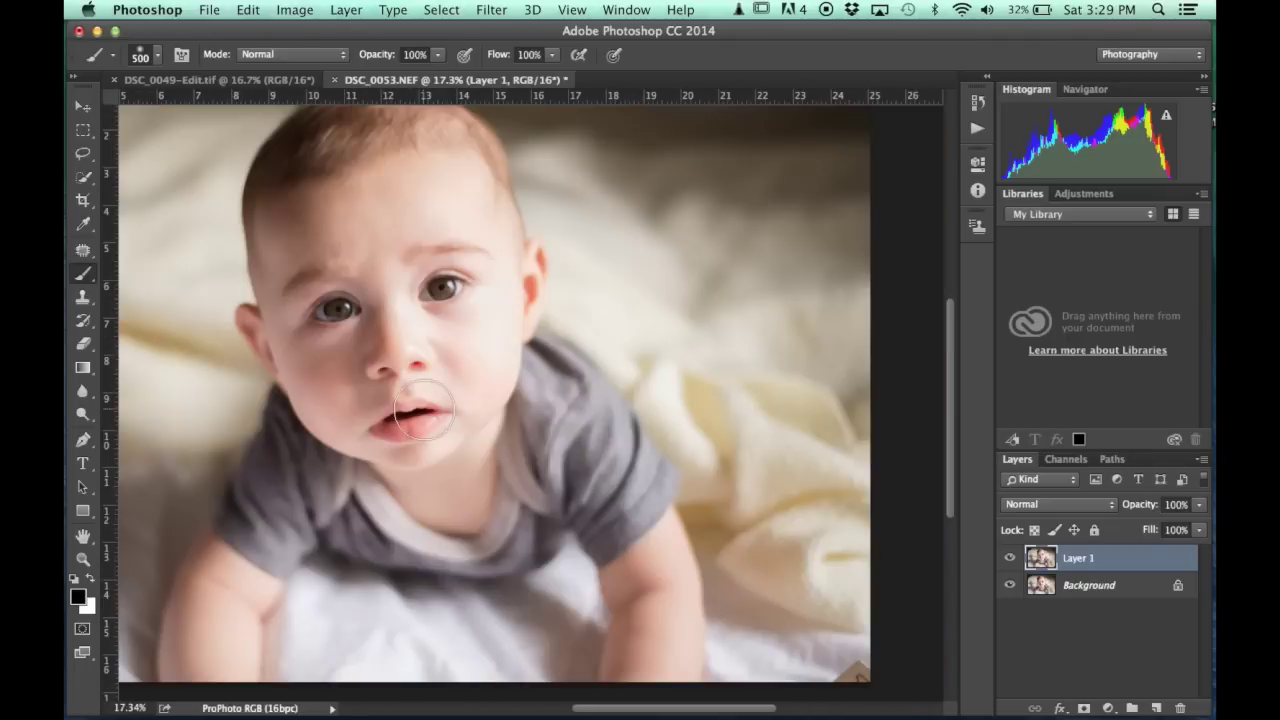
Add a layer mask to Layer 1, invert it to black, and set the brush to 300
{"action": "left_click", "coordinate": [1108, 709]}
{"action": "left_click", "coordinate": [1084, 709]}
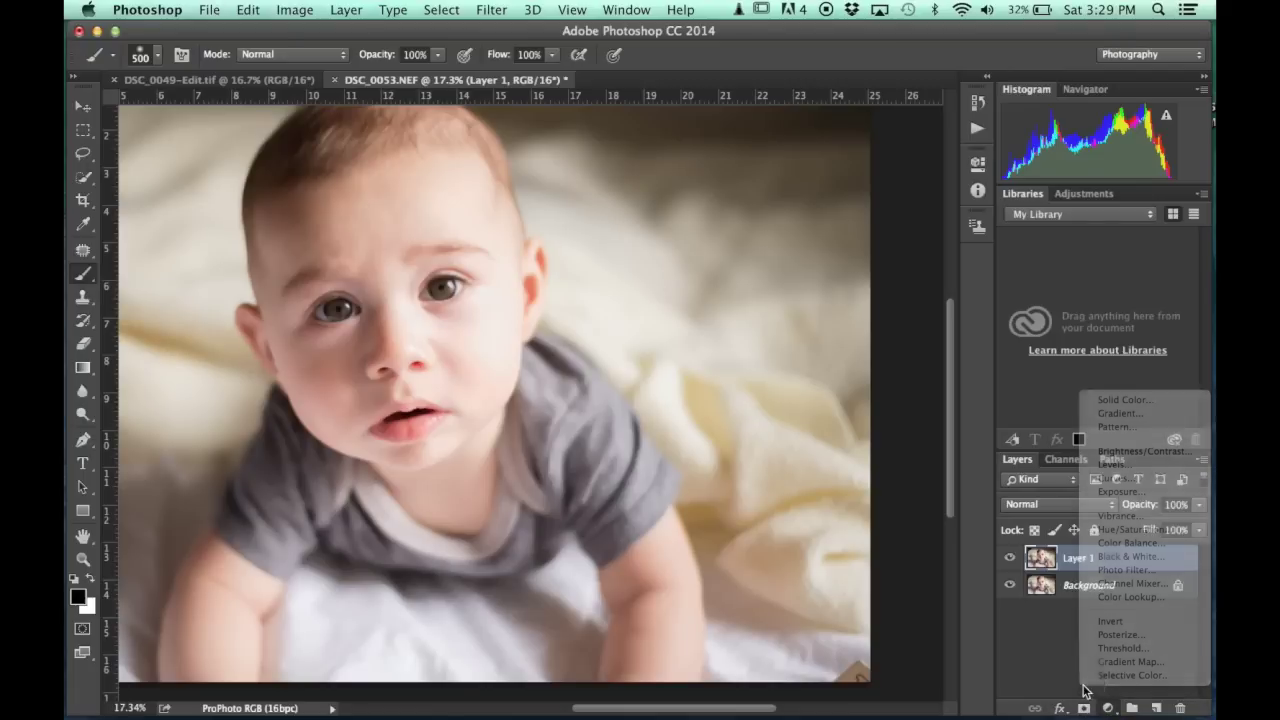
{"action": "left_click", "coordinate": [1084, 709]}
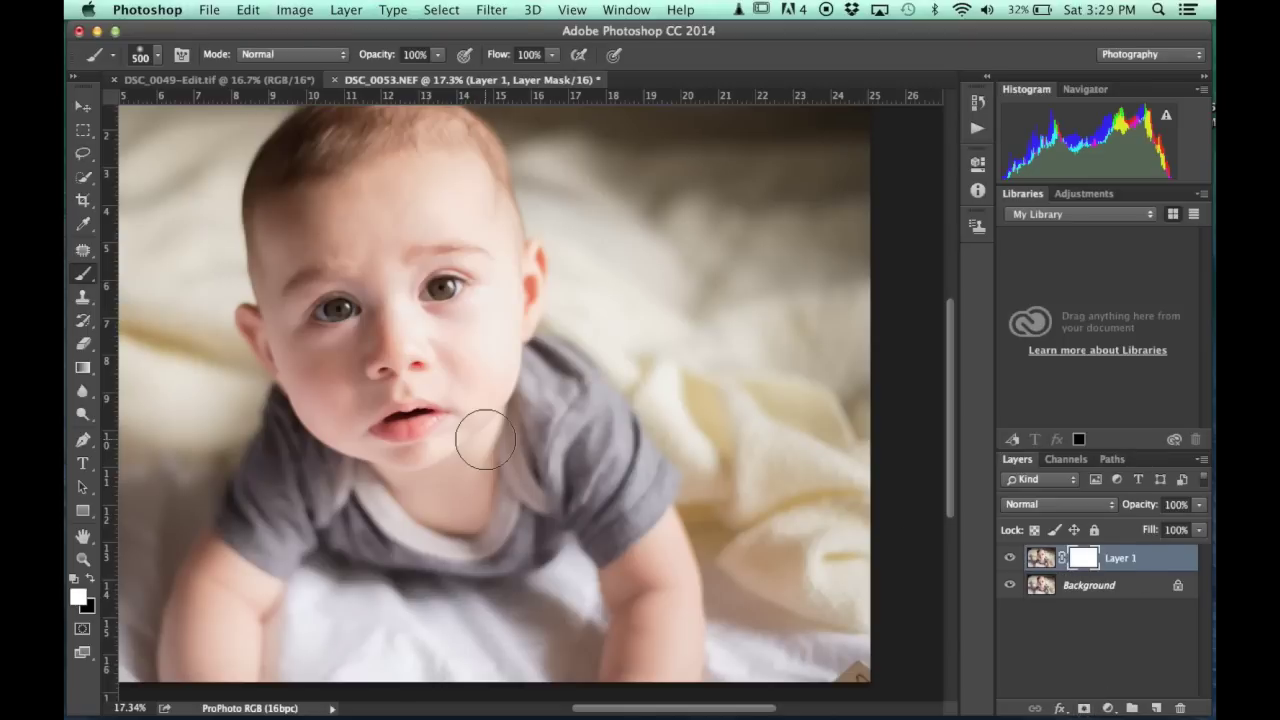
{"action": "scroll", "coordinate": [366, 292], "scroll_direction": "up", "scroll_amount": 2}
{"action": "scroll", "coordinate": [366, 292], "scroll_direction": "up", "scroll_amount": 3}
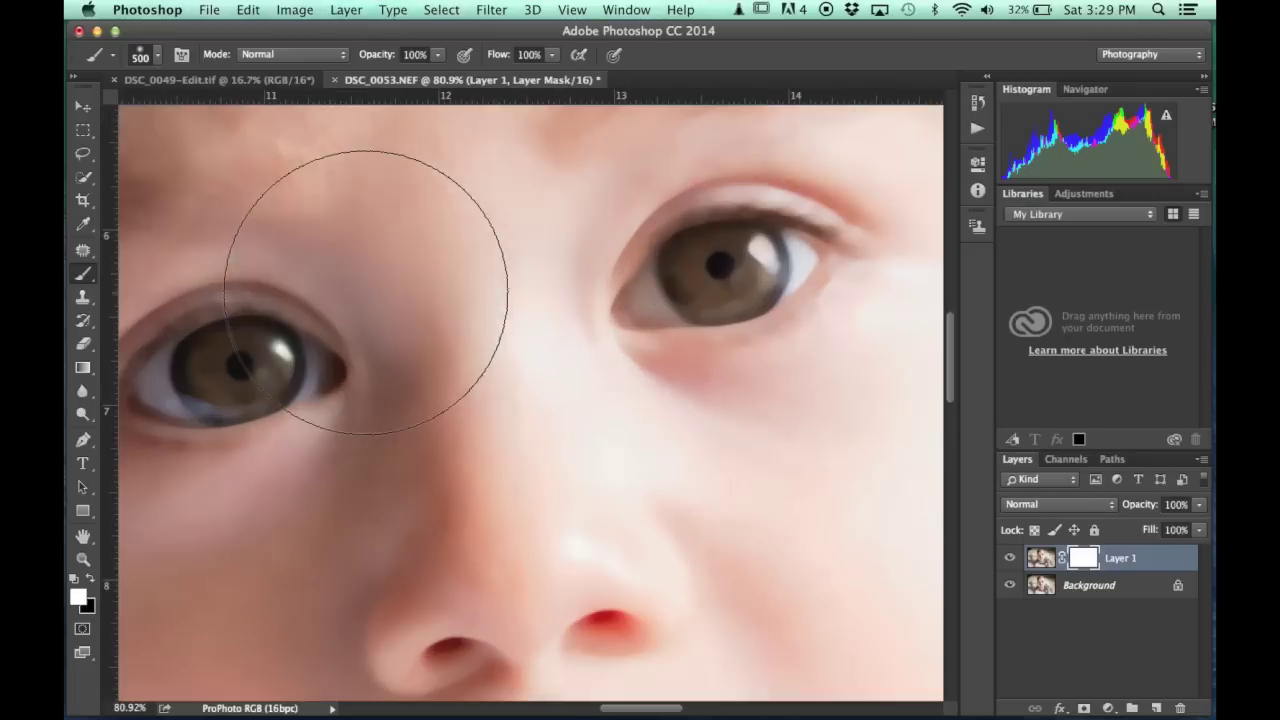
{"action": "scroll", "coordinate": [950, 345], "scroll_direction": "up", "scroll_amount": 1}
{"action": "scroll", "coordinate": [948, 330], "scroll_direction": "up", "scroll_amount": 6}
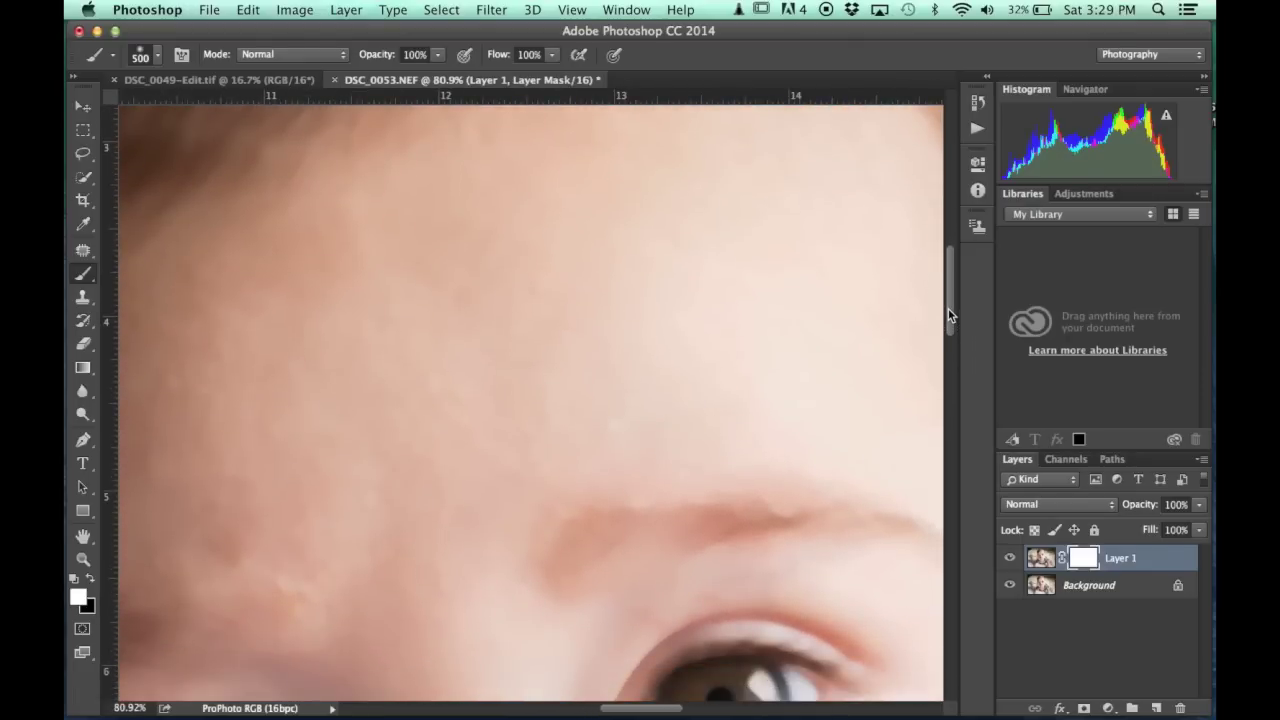
{"action": "key", "text": "super+i"}
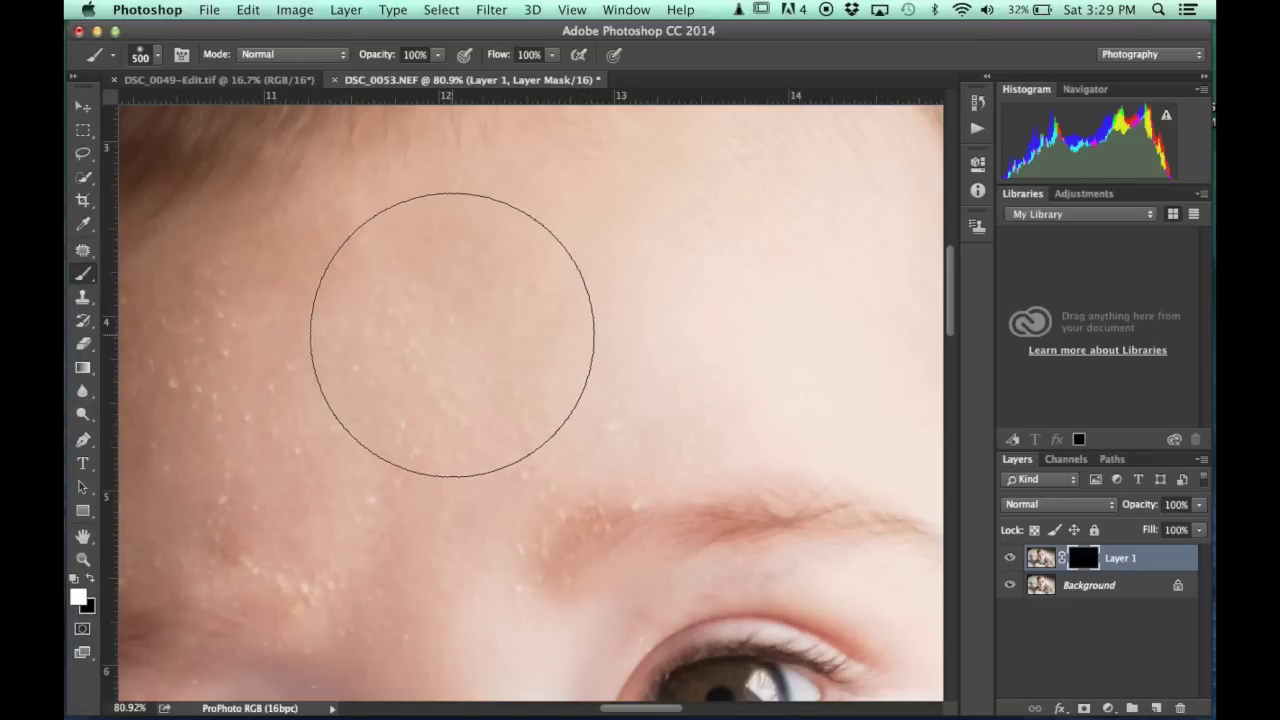
{"action": "key", "text": "bracketleft"}
{"action": "key", "text": "bracketleft"}
Paint white into the mask over the forehead, resizing the brush from 400 to 175
{"action": "key", "text": "bracketright"}
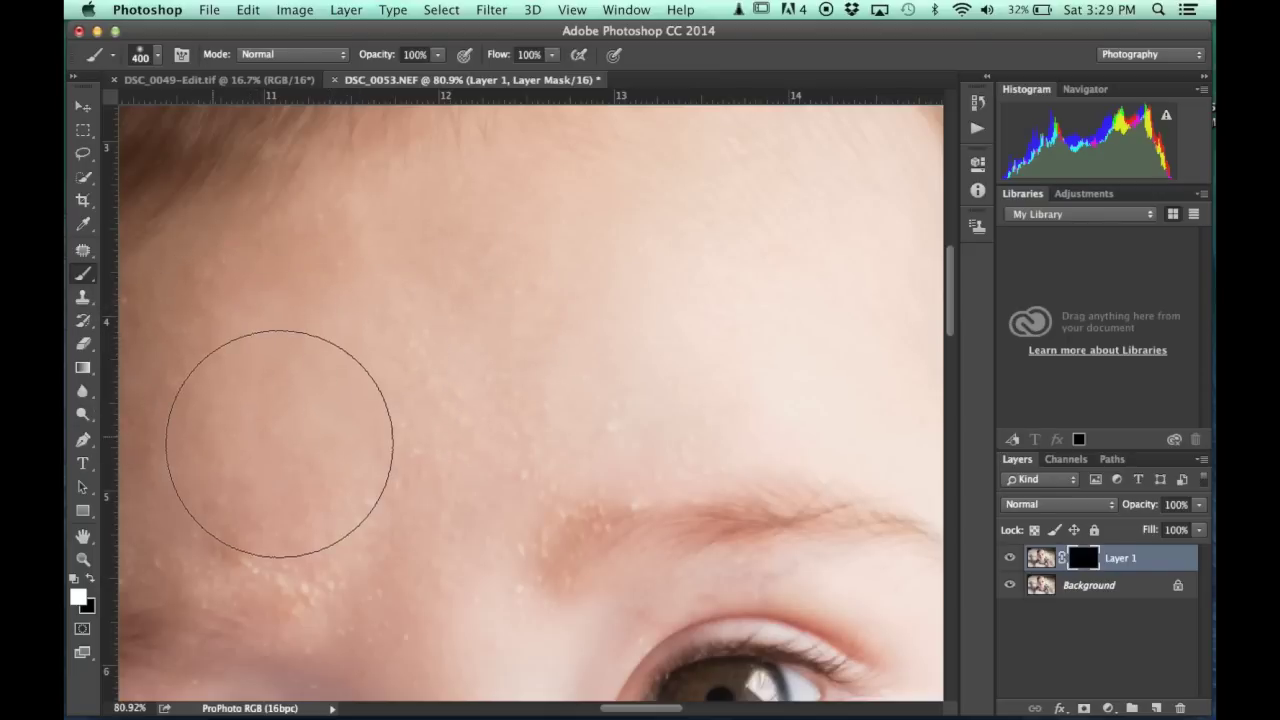
{"action": "scroll", "coordinate": [277, 443], "scroll_direction": "down", "scroll_amount": 5}
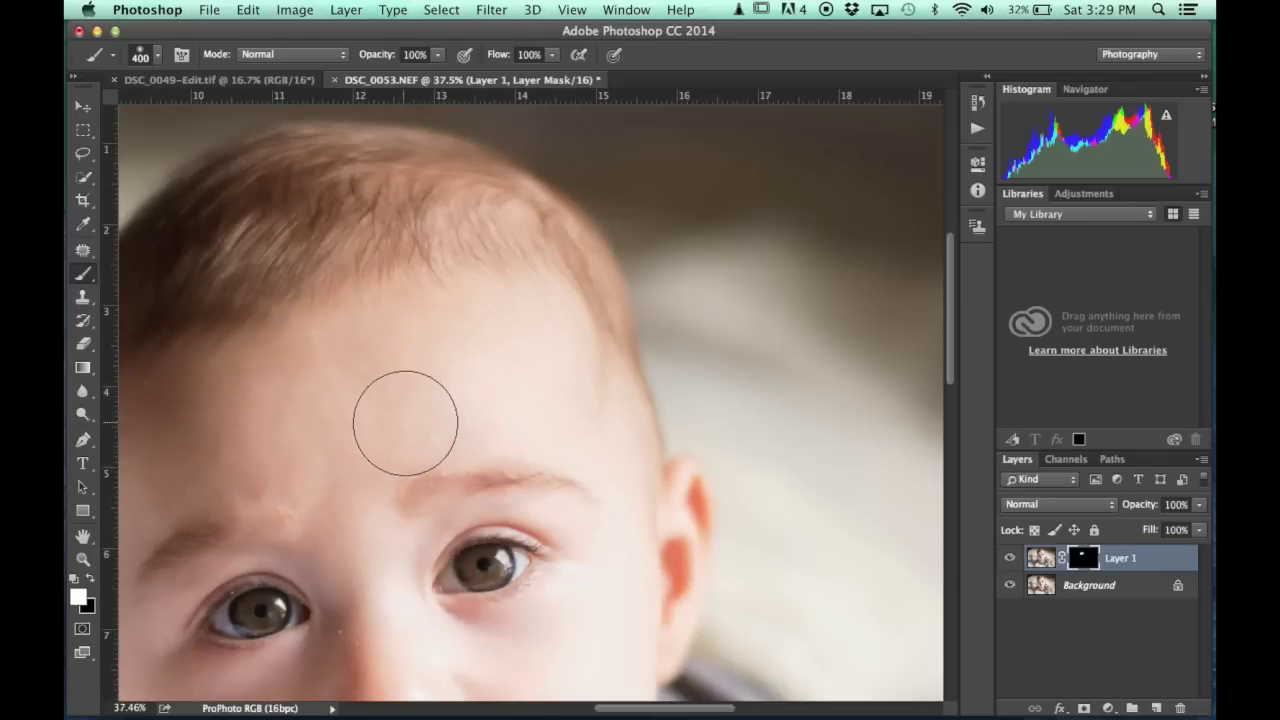
{"action": "key", "text": "bracketleft"}
{"action": "key", "text": "bracketleft"}
{"action": "key", "text": "bracketleft"}
{"action": "key", "text": "bracketleft"}
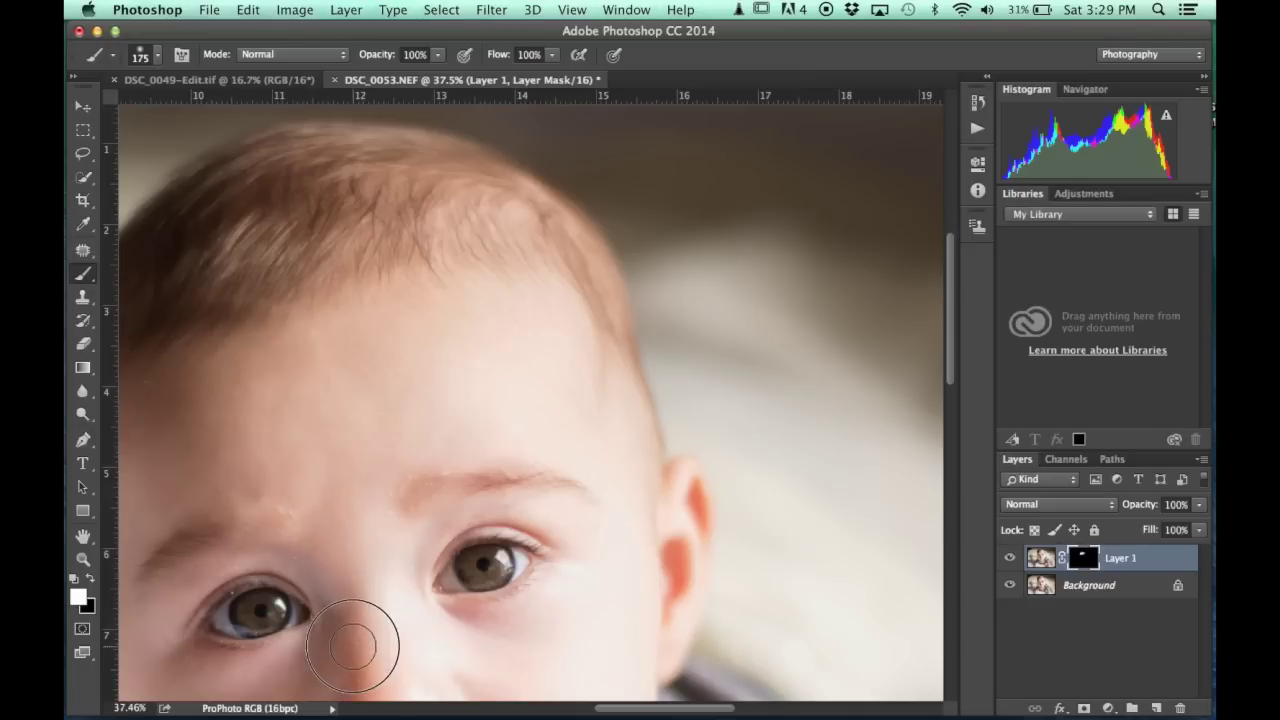
{"action": "key", "text": "super+0"}
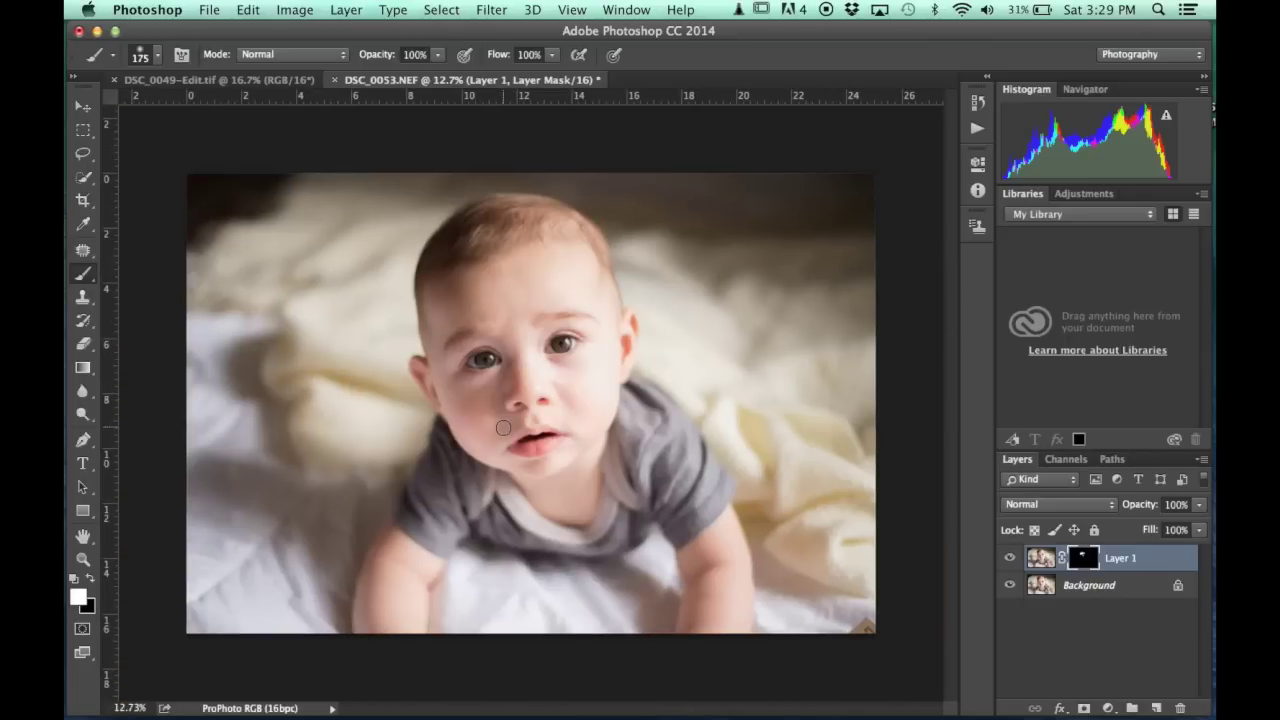
{"action": "scroll", "coordinate": [502, 429], "scroll_direction": "up", "scroll_amount": 3}
Paint the smoothing onto the nose and small spots with a 90 brush, then hide Layer 1 to compare
{"action": "scroll", "coordinate": [502, 429], "scroll_direction": "up", "scroll_amount": 2}
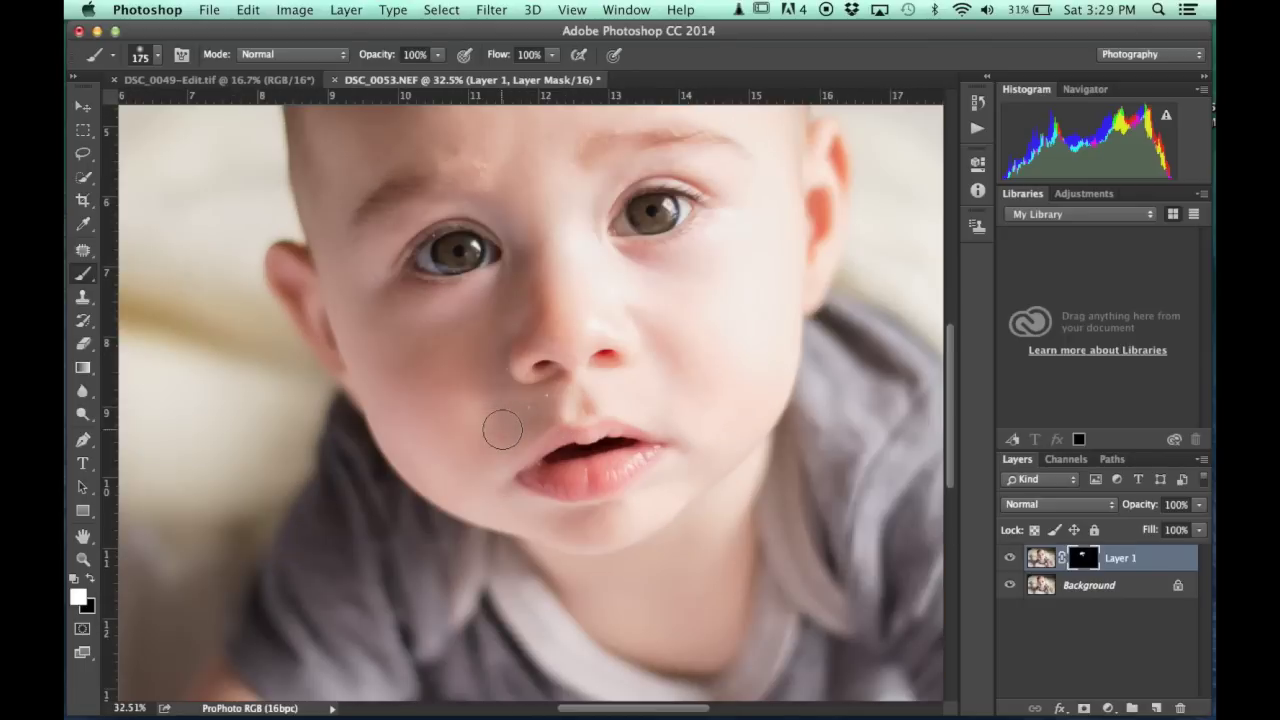
{"action": "left_click", "coordinate": [555, 325]}
{"action": "key", "text": "bracketleft"}
{"action": "key", "text": "bracketleft"}
{"action": "key", "text": "bracketleft"}
{"action": "key", "text": "bracketleft"}
{"action": "scroll", "coordinate": [551, 170], "scroll_direction": "down", "scroll_amount": 3}
{"action": "scroll", "coordinate": [551, 170], "scroll_direction": "up", "scroll_amount": 6}
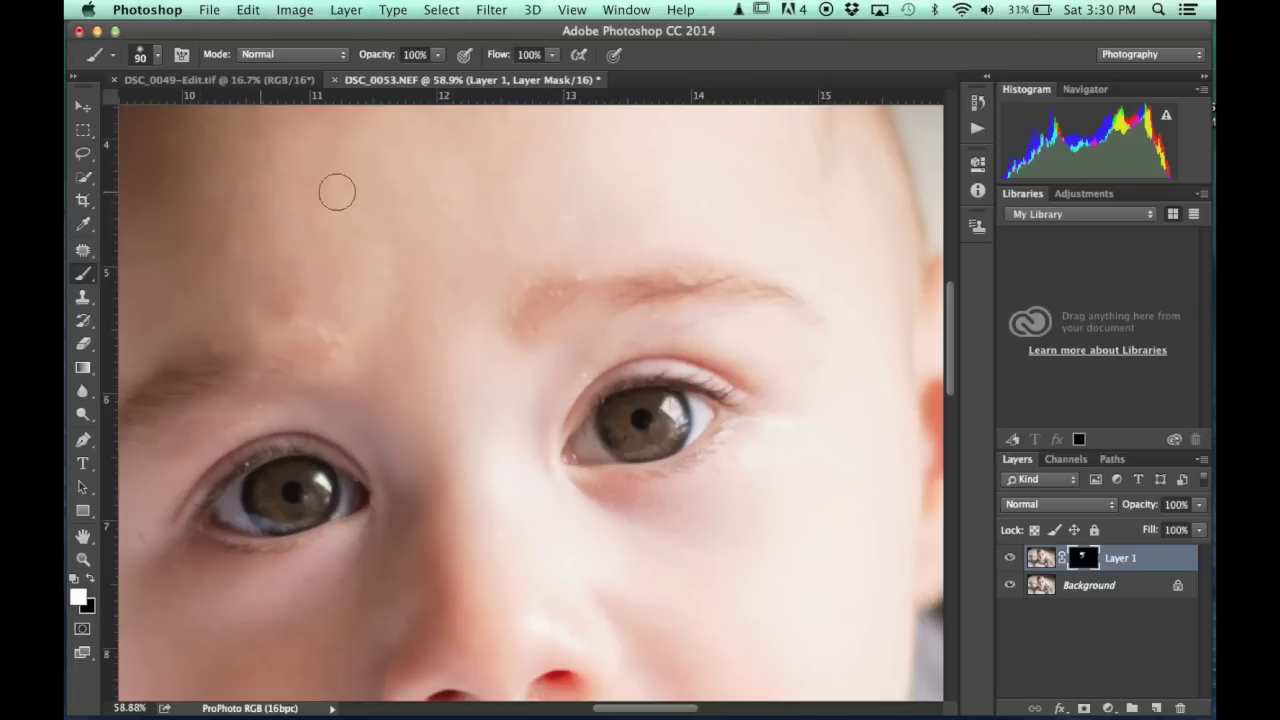
{"action": "scroll", "coordinate": [337, 192], "scroll_direction": "down", "scroll_amount": 5}
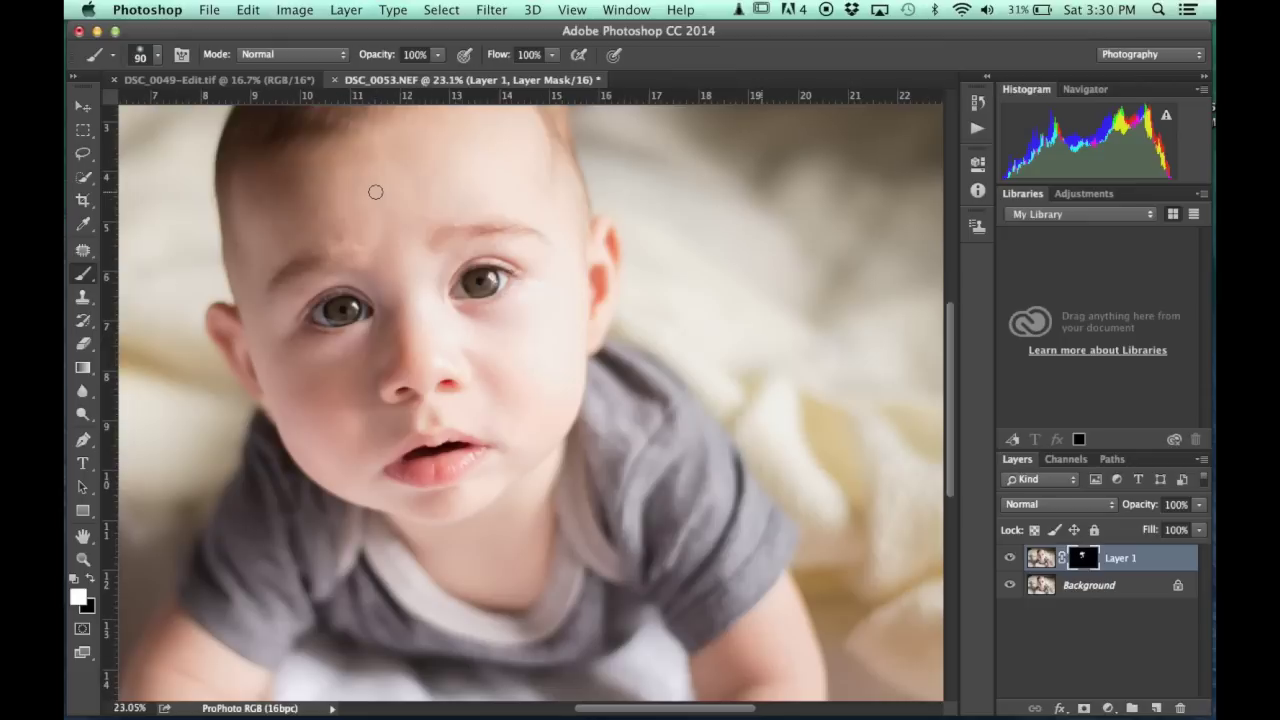
{"action": "left_click", "coordinate": [1009, 559]}
{"action": "left_click", "coordinate": [1009, 559]}
{"action": "left_click", "coordinate": [1009, 559]}
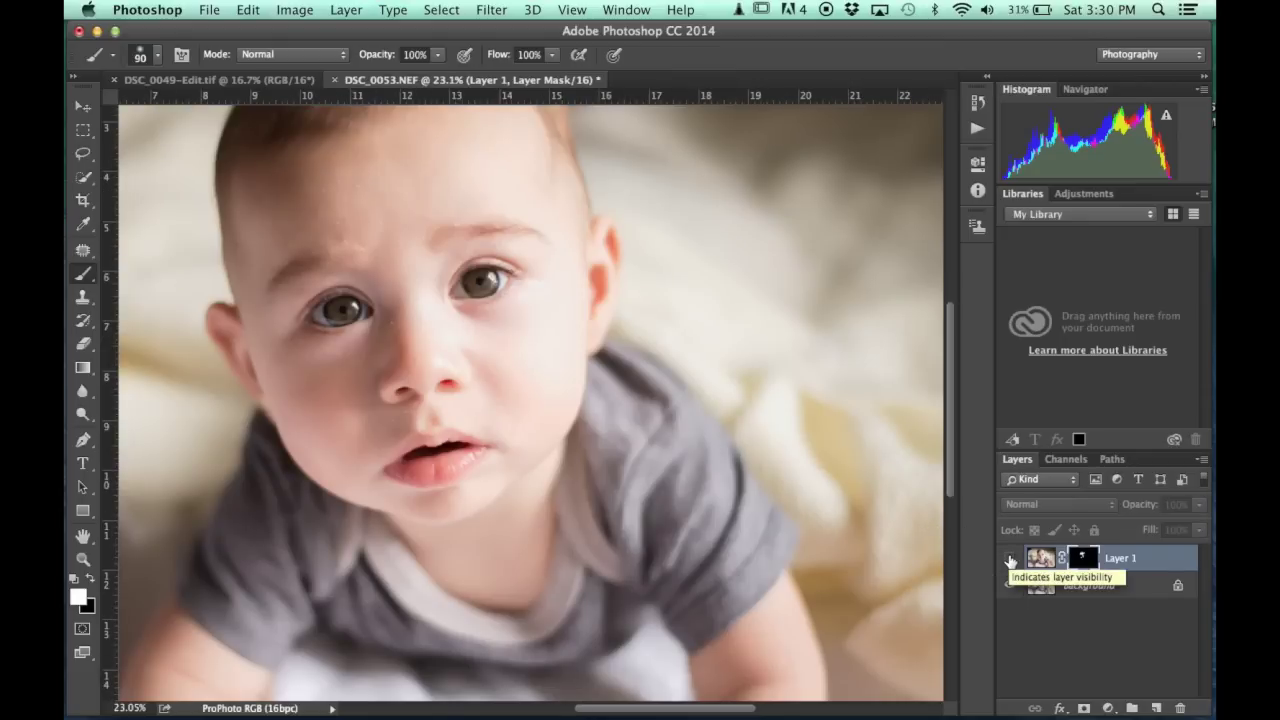
{"action": "left_click", "coordinate": [1010, 559]}
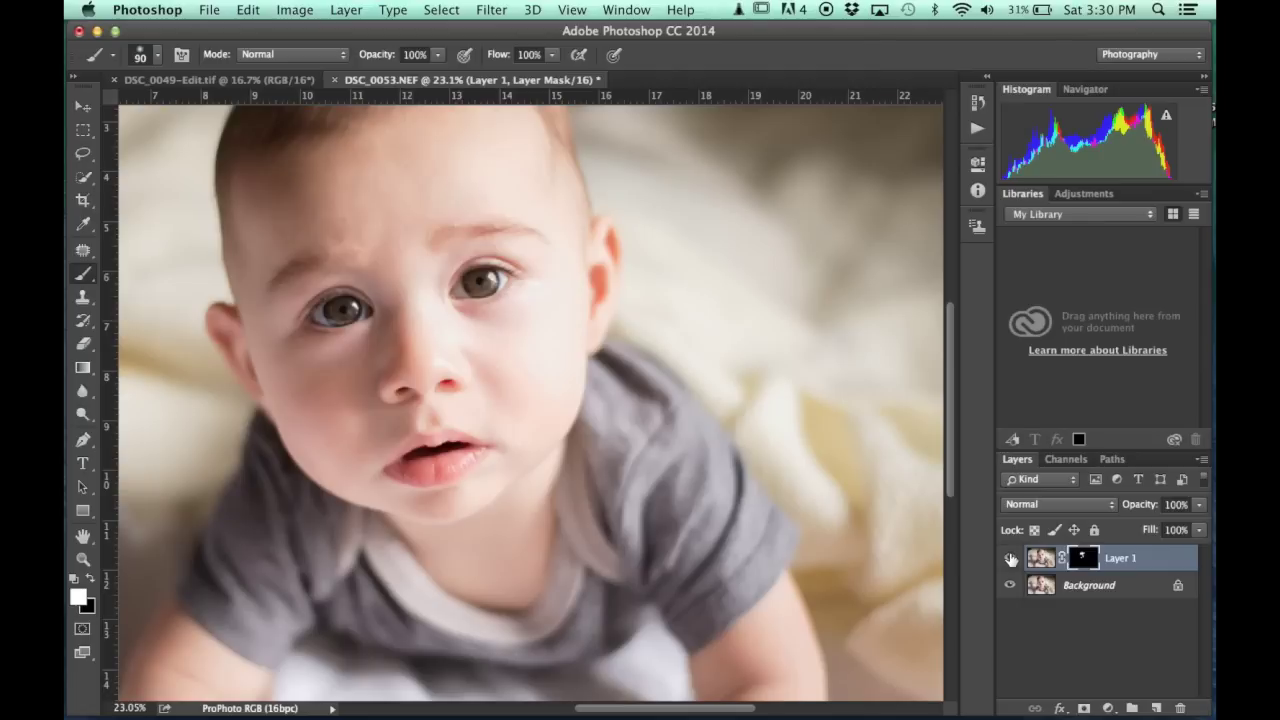